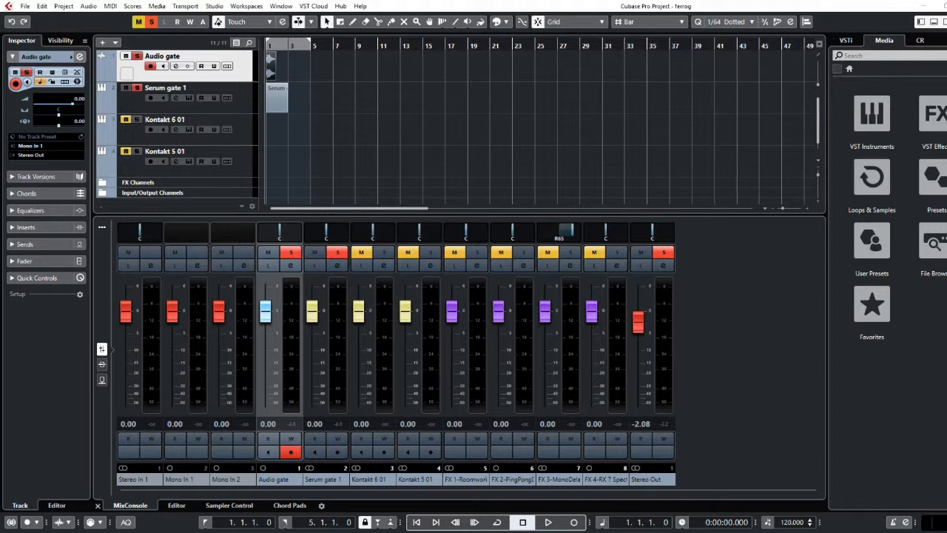
# Play the opening of the project to audition the soloed gate tracks, and stop playback
pyautogui.click(552, 523)
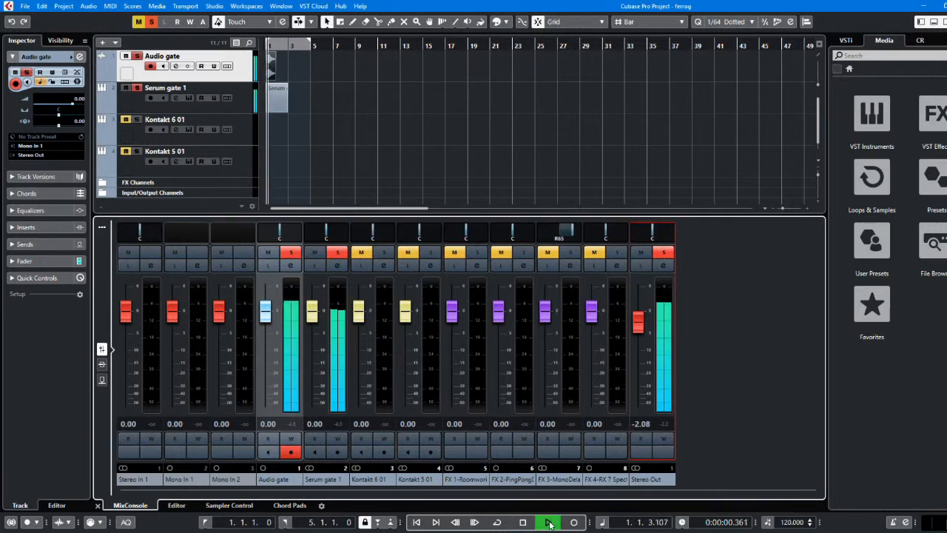
pyautogui.click(522, 522)
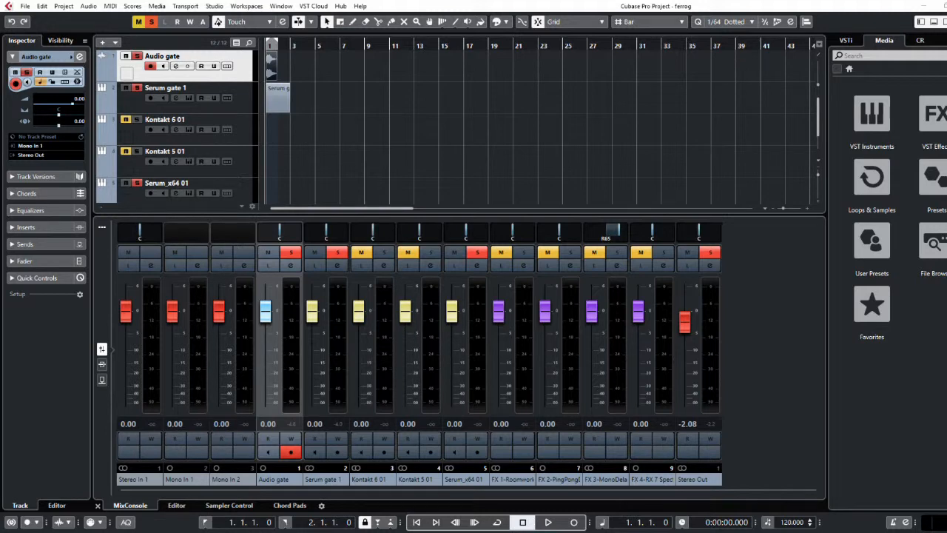
# Export the Stereo Out mixdown between the locators as gatemod, a 48 kHz 32-bit float Wave file, overwriting the existing file
pyautogui.click(26, 7)
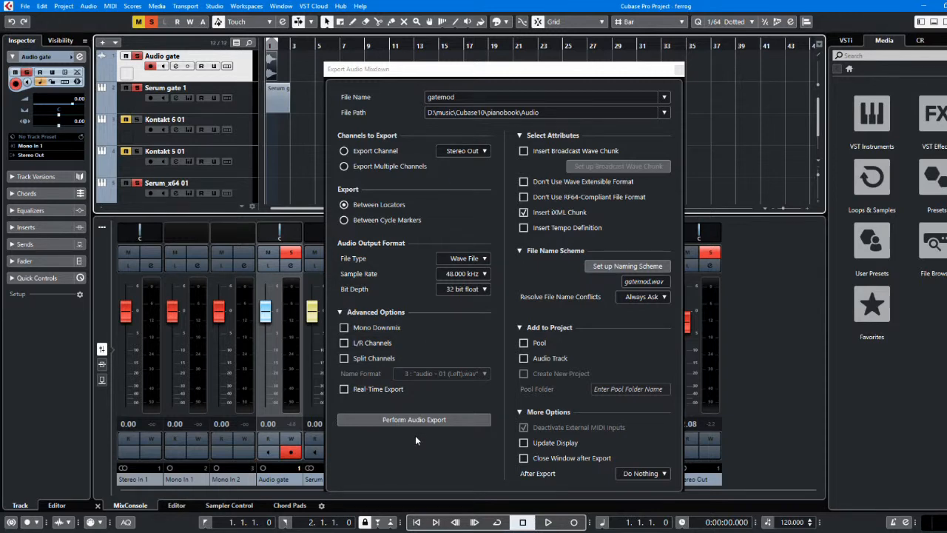
pyautogui.click(441, 418)
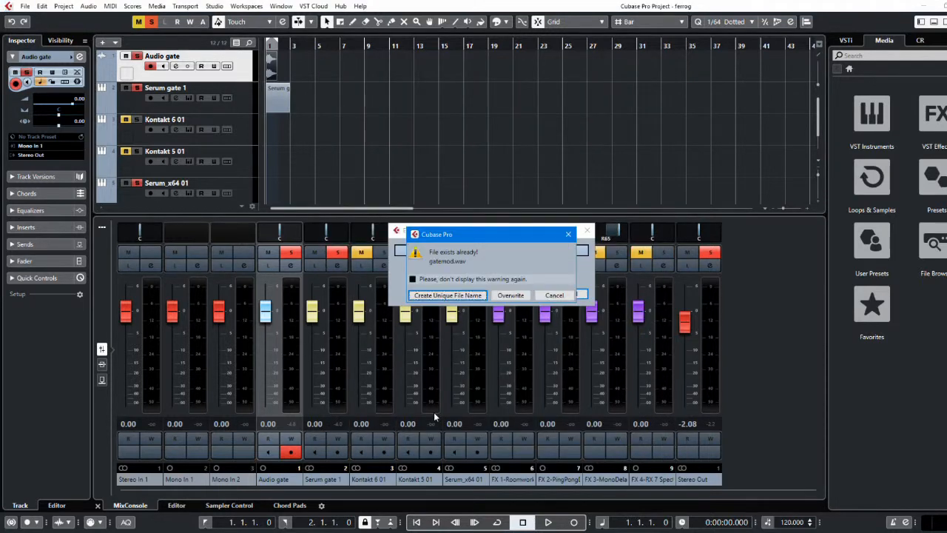
pyautogui.click(510, 294)
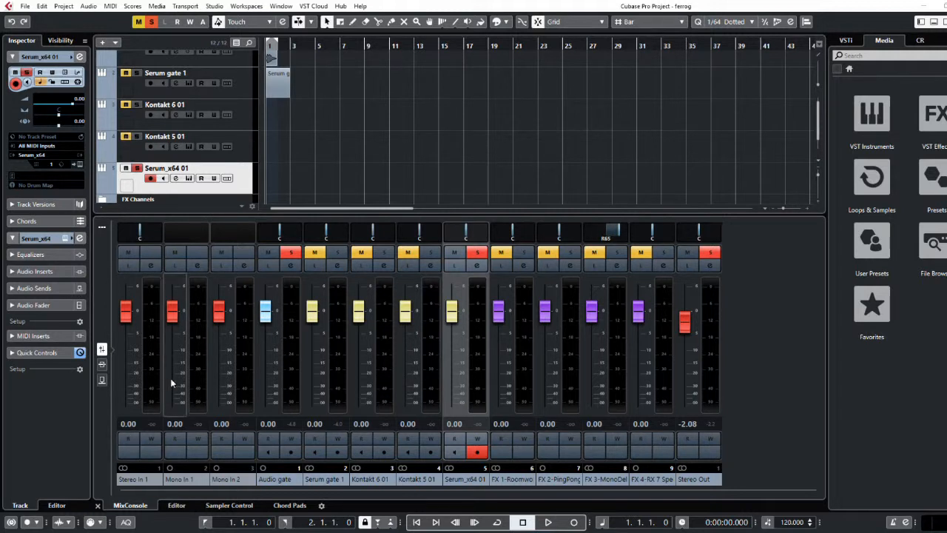
# Open the Serum instrument on the Serum_x64 01 track and import the gate audio file into oscillator A as an FFT 256 wavetable
pyautogui.click(190, 179)
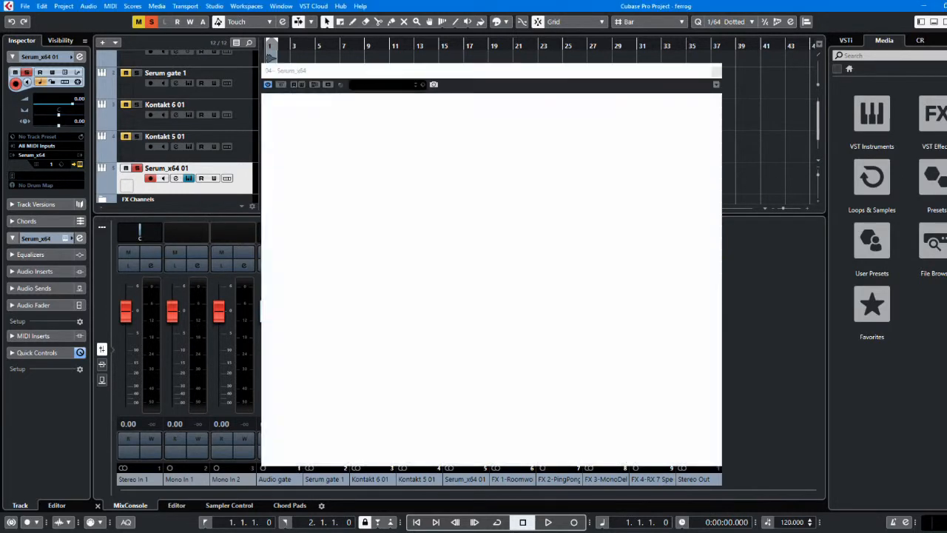
pyautogui.moveTo(946, 243); pyautogui.dragTo(369, 215)
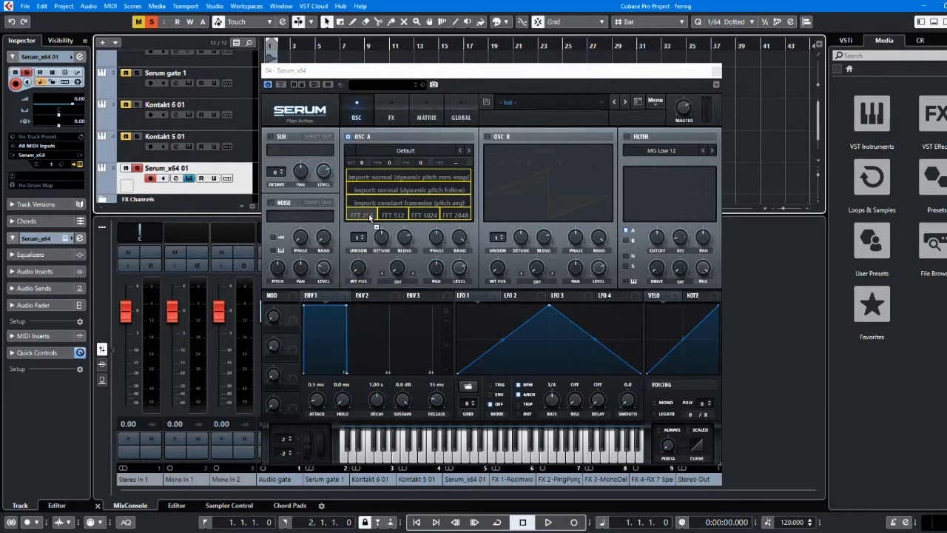
pyautogui.moveTo(368, 214); pyautogui.dragTo(368, 214)
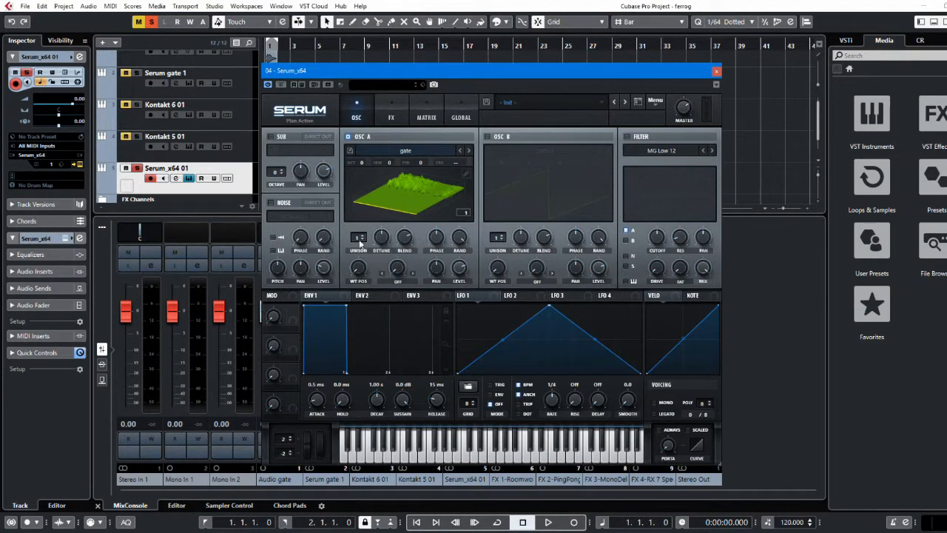
# Set oscillator A's wavetable position to 224, audition a note, and close the Serum window
pyautogui.moveTo(358, 269); pyautogui.dragTo(357, 178)
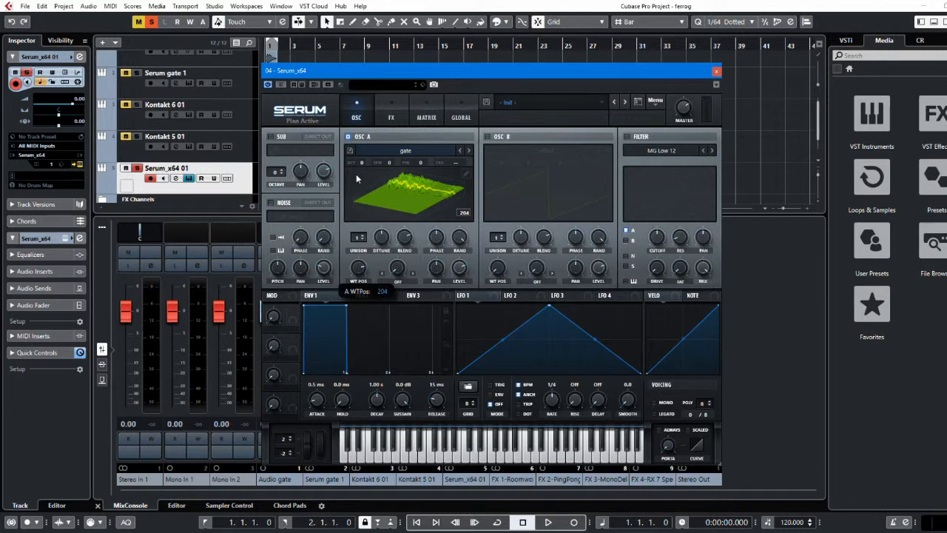
pyautogui.moveTo(356, 174); pyautogui.dragTo(373, 159)
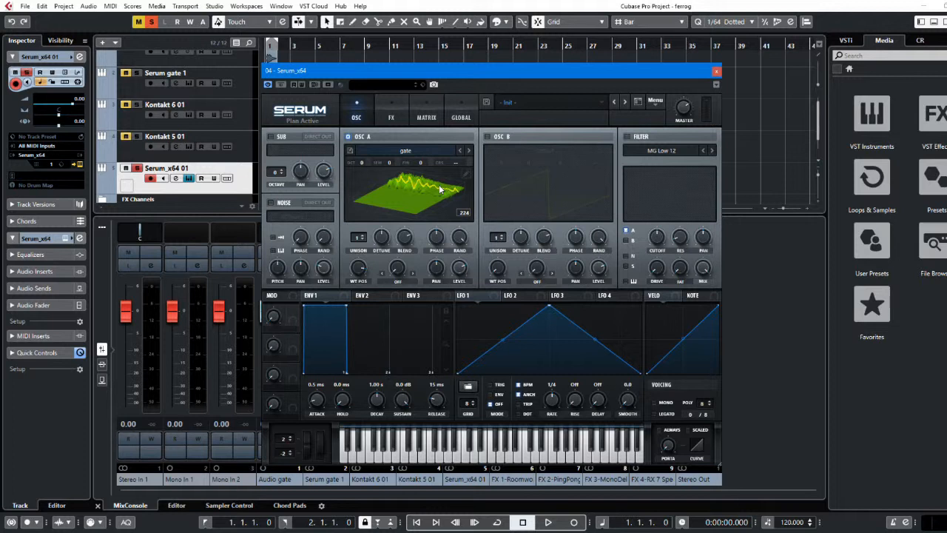
pyautogui.click(527, 457)
pyautogui.click(527, 457)
pyautogui.click(527, 457)
pyautogui.click(717, 72)
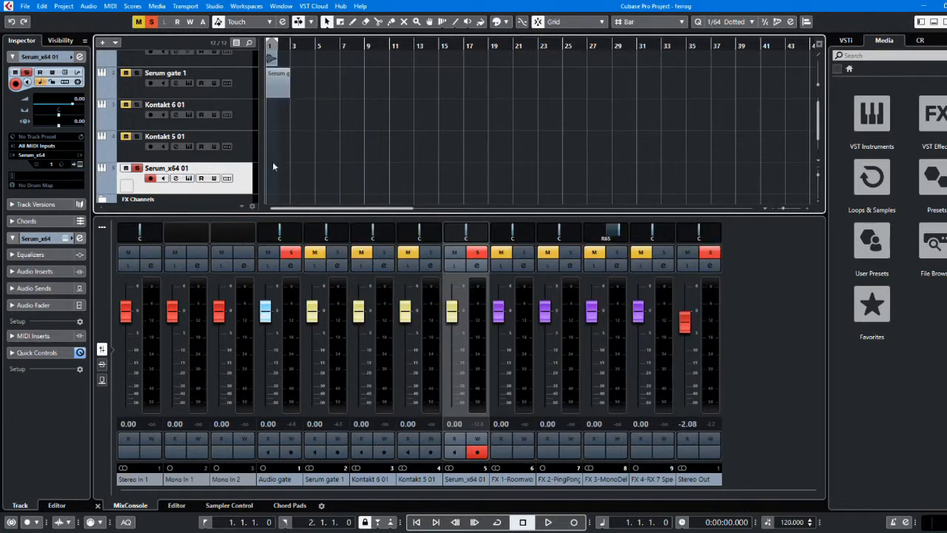
# Open the ferrogat Serum patch on the Serum gate 1 track and audition it with a note
pyautogui.click(188, 83)
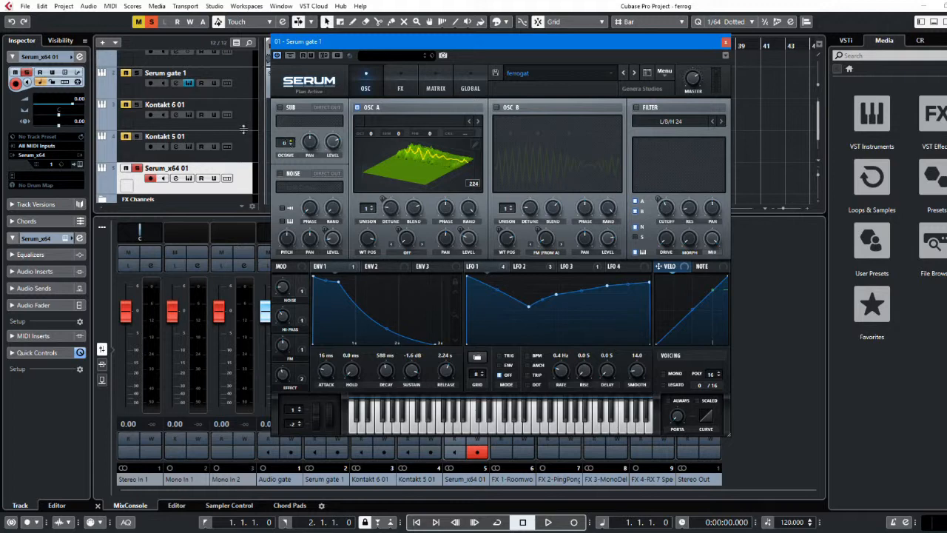
pyautogui.click(157, 87)
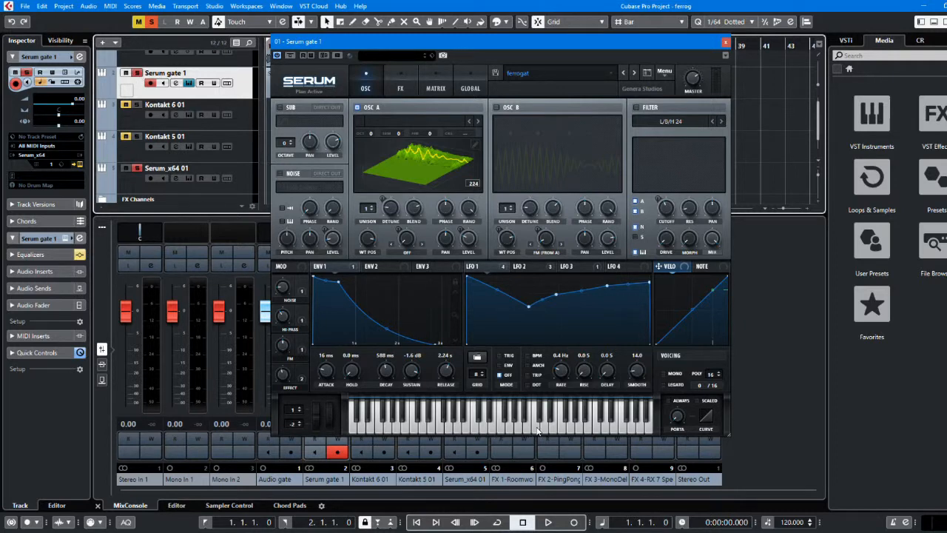
pyautogui.click(538, 431)
pyautogui.click(537, 431)
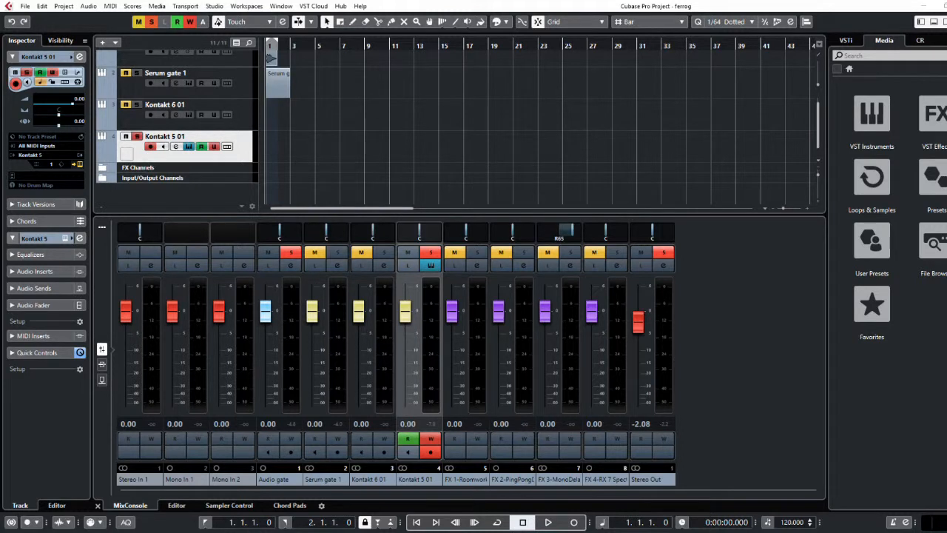
# Add the ferrogmod.wav sample to the new Kontakt 5 instrument's mapping and stretch its zone across the key range C-2 to G8
pyautogui.click(189, 148)
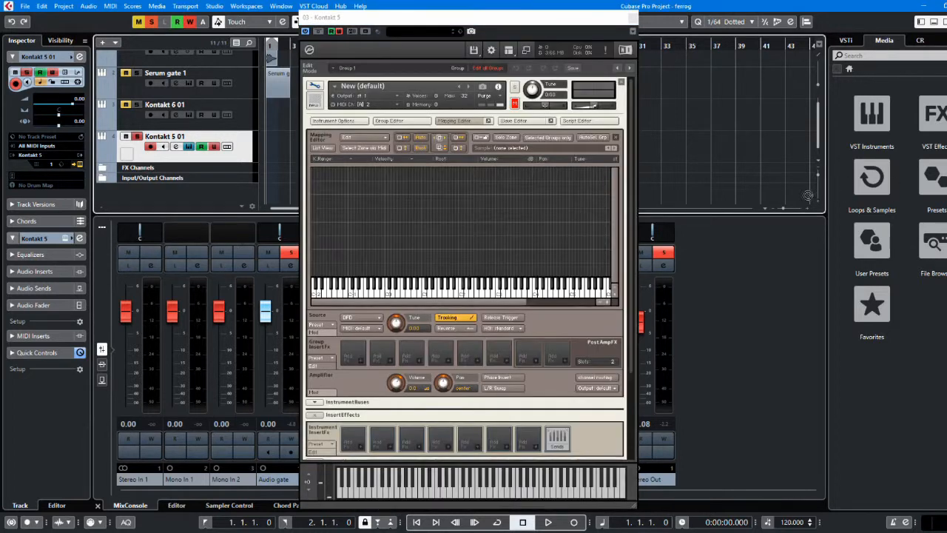
pyautogui.moveTo(645, 214); pyautogui.dragTo(483, 243)
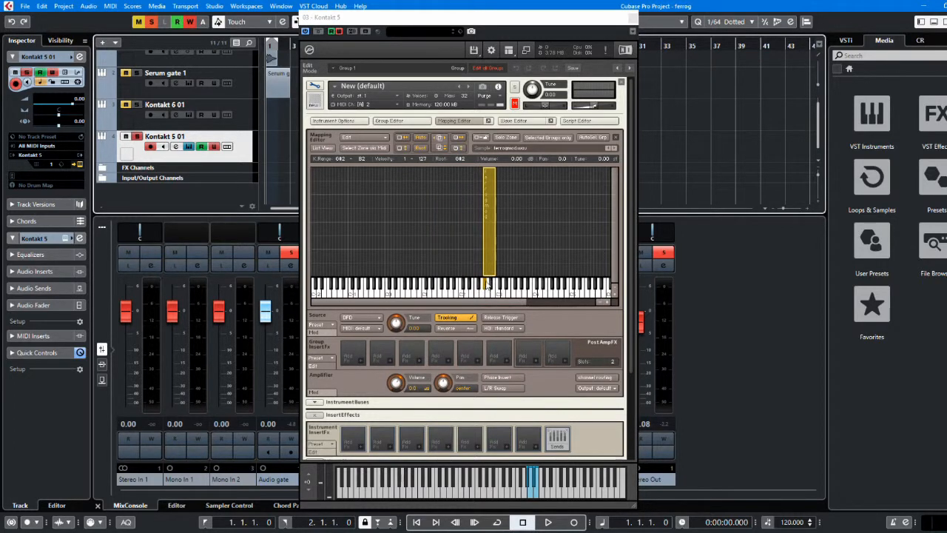
pyautogui.moveTo(487, 258); pyautogui.dragTo(508, 267)
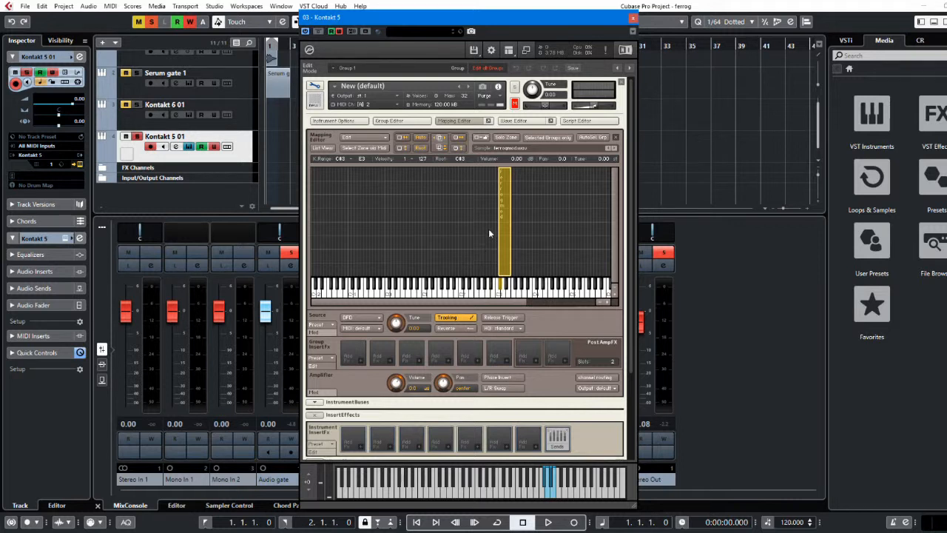
pyautogui.moveTo(500, 231); pyautogui.dragTo(312, 233)
pyautogui.moveTo(510, 232); pyautogui.dragTo(614, 233)
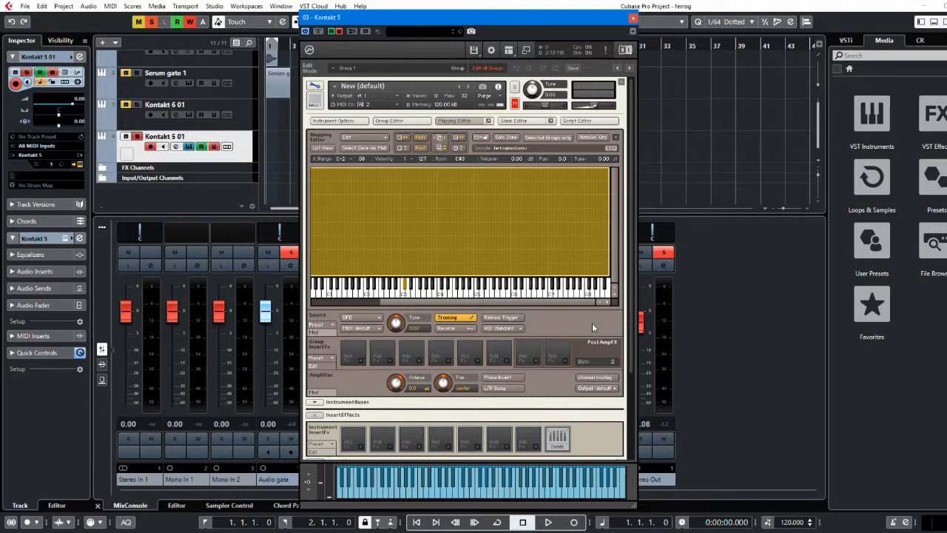
# Audition the mapped sample at several pitches on the Kontakt keyboard
pyautogui.click(531, 493)
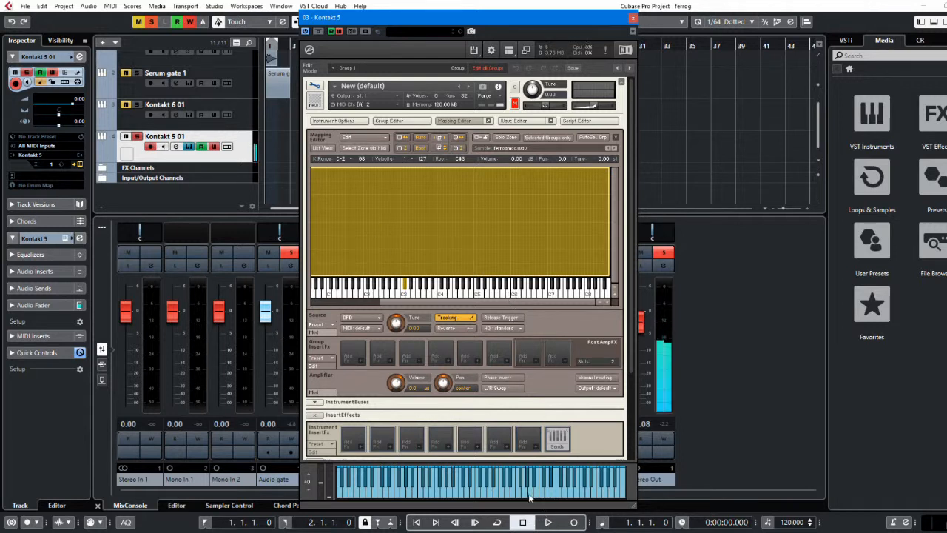
pyautogui.click(530, 494)
pyautogui.click(514, 495)
pyautogui.click(507, 494)
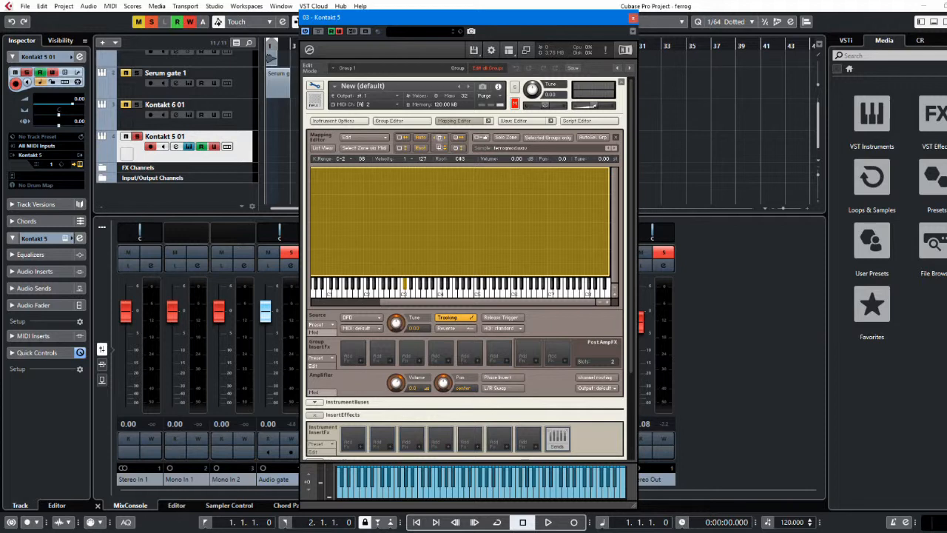
# Reopen the Kontakt 5 instrument window and keep the Ferrogat sample's start and end markers at the two ends of its waveform
pyautogui.hotkey('alt', 'Tab')
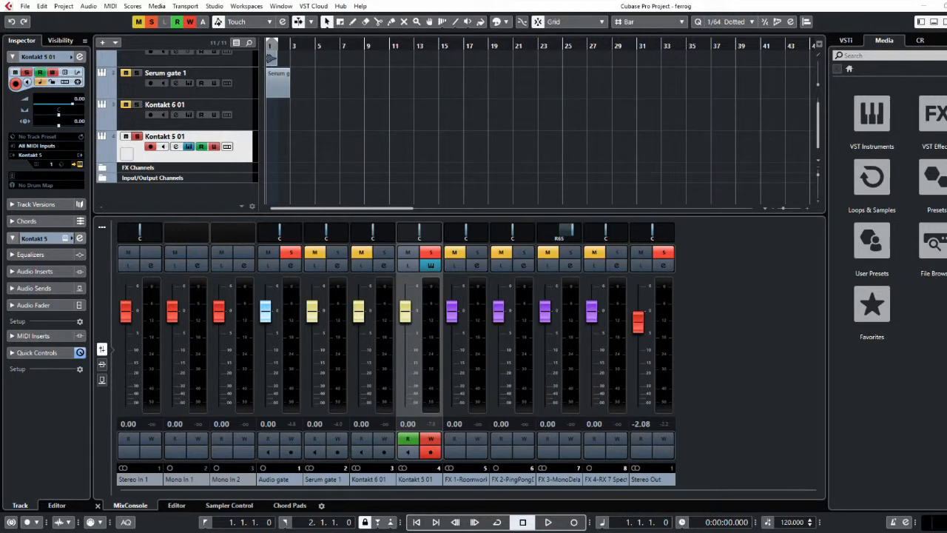
pyautogui.click(190, 146)
pyautogui.click(189, 147)
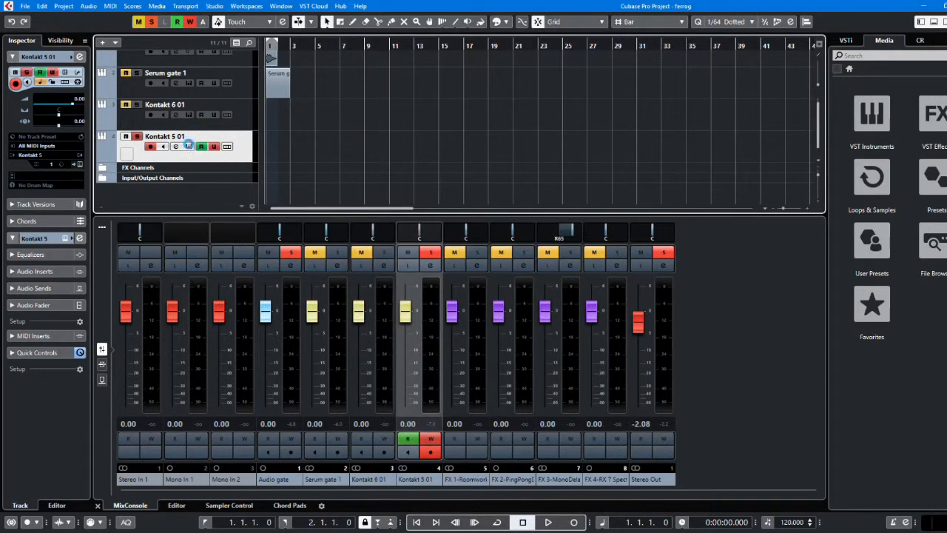
pyautogui.click(190, 146)
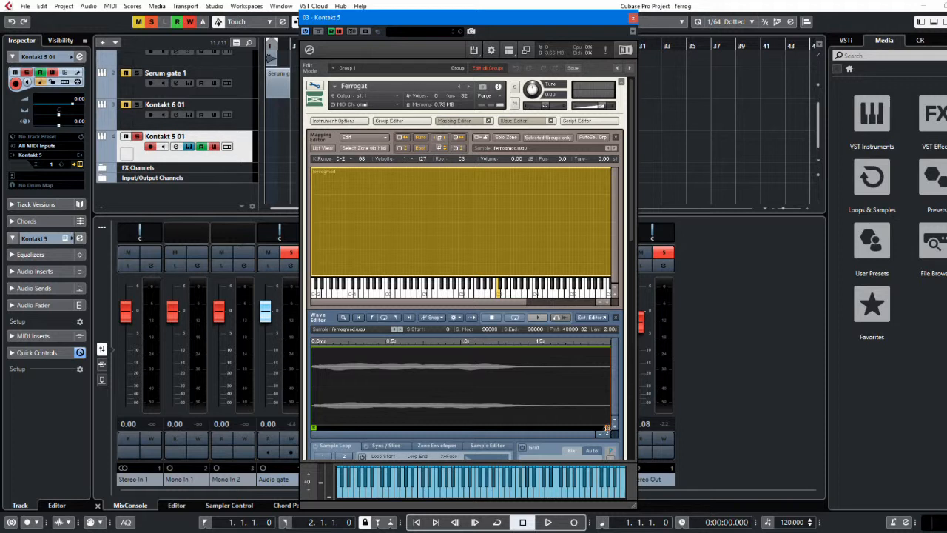
pyautogui.moveTo(606, 427)
pyautogui.mouseDown()
pyautogui.moveTo(560, 426)
pyautogui.moveTo(607, 428)
pyautogui.mouseUp()
pyautogui.moveTo(313, 427); pyautogui.dragTo(311, 426)
# Show the Ferrogat instrument's script editor and raise its Cutoff control to 19.9 kHz
pyautogui.click(580, 123)
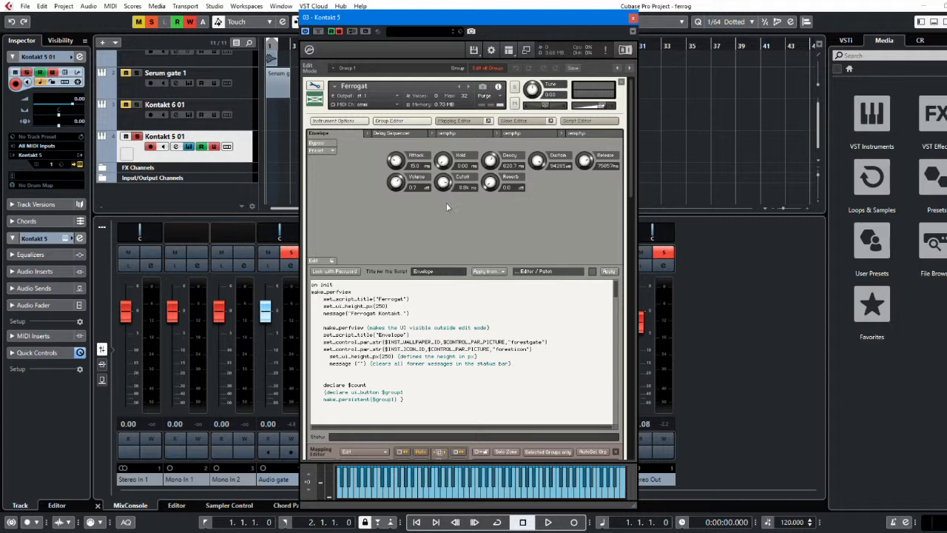
pyautogui.moveTo(446, 207); pyautogui.dragTo(467, 243)
pyautogui.moveTo(467, 242); pyautogui.dragTo(433, 186)
pyautogui.moveTo(490, 183)
pyautogui.mouseDown()
pyautogui.moveTo(495, 143)
pyautogui.moveTo(493, 201)
pyautogui.mouseUp()
# Examine the Envelope script and the mapping, wave, source, filter and amplifier sections beneath it
pyautogui.moveTo(614, 291); pyautogui.dragTo(615, 271)
pyautogui.moveTo(631, 174); pyautogui.dragTo(633, 213)
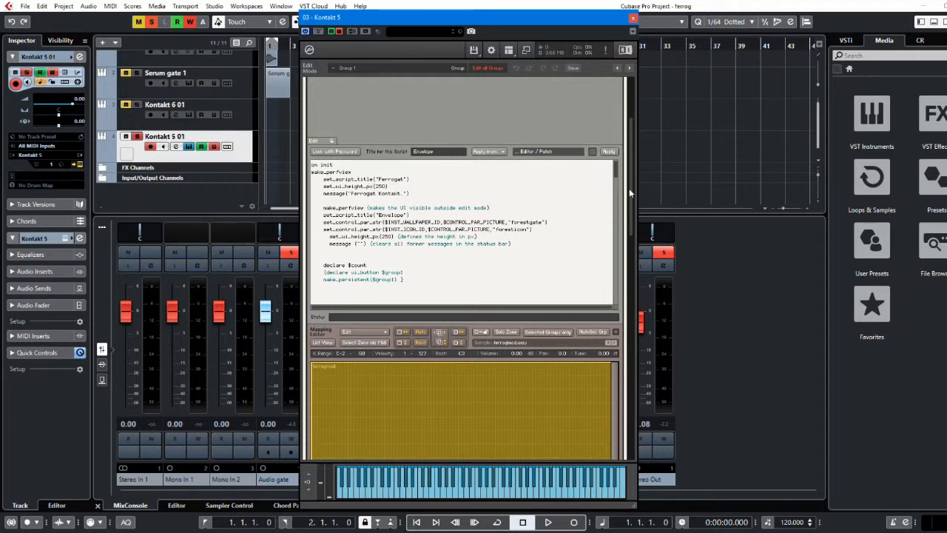
pyautogui.moveTo(630, 200); pyautogui.dragTo(634, 366)
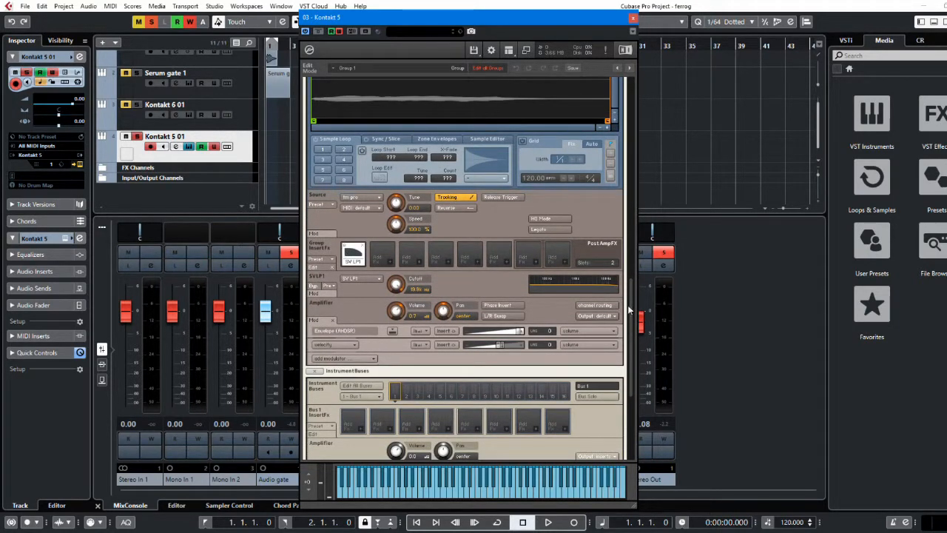
pyautogui.moveTo(631, 313); pyautogui.dragTo(639, 191)
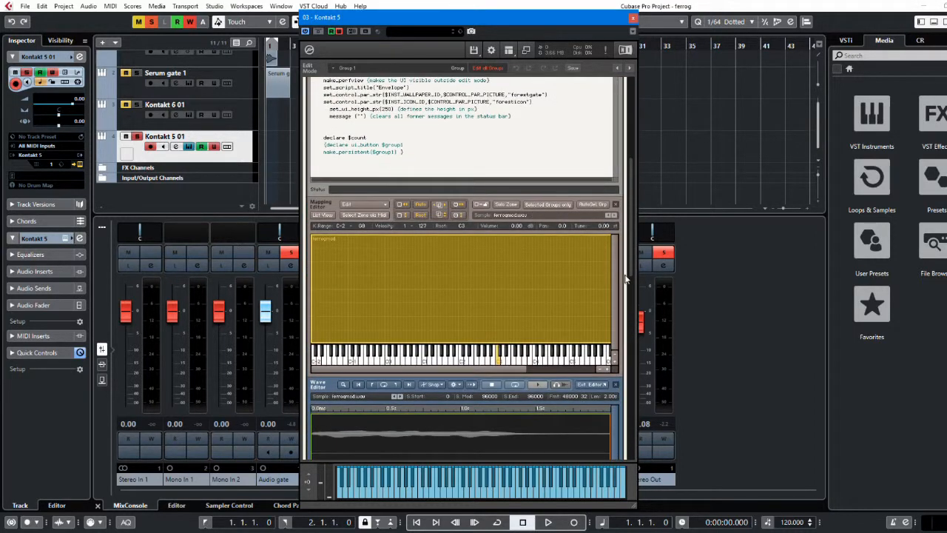
pyautogui.moveTo(635, 264); pyautogui.dragTo(634, 176)
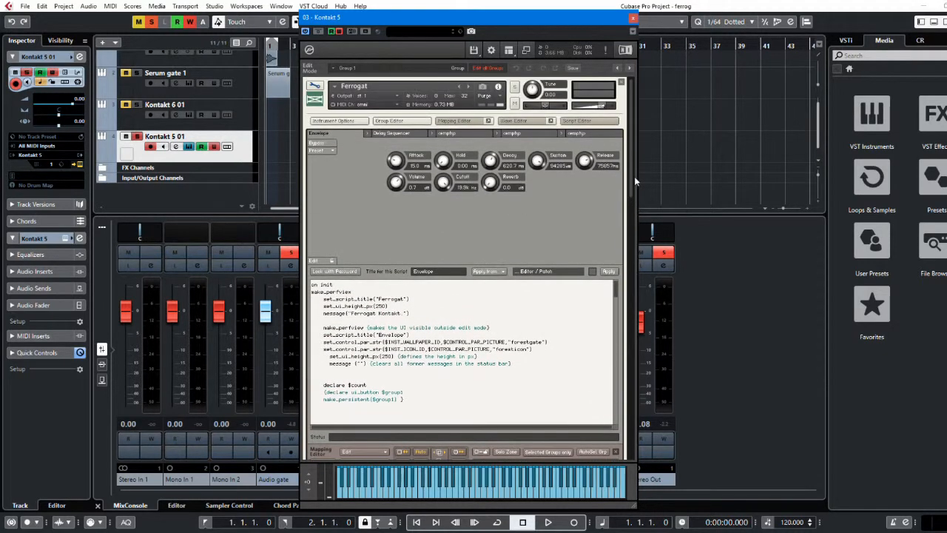
# Hide the Mapping Editor and Wave Editor of the Ferrogat instrument
pyautogui.click(472, 122)
pyautogui.click(522, 121)
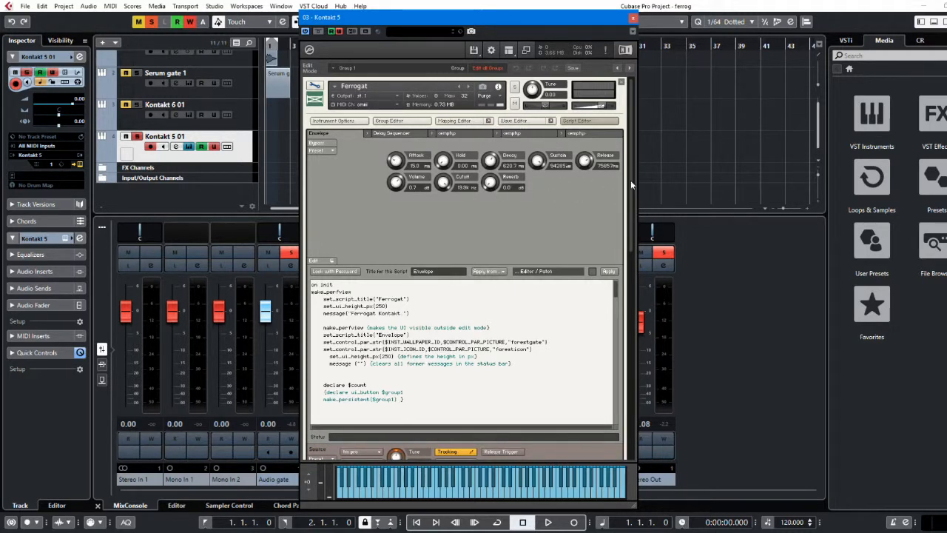
# Sweep the scripted Cutoff control down to 270.5 Hz and back up to 19.9 kHz to check its link to the SV LP1 filter
pyautogui.moveTo(630, 180); pyautogui.dragTo(636, 227)
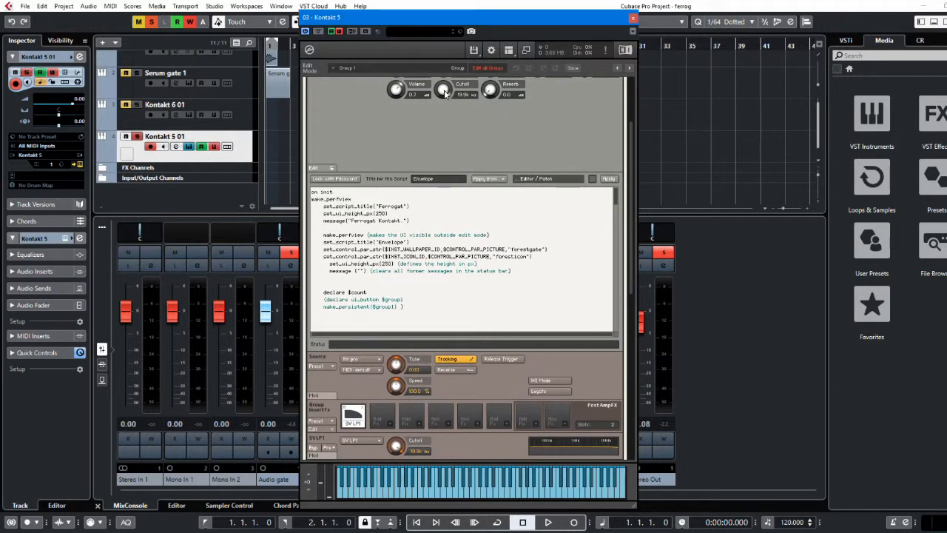
pyautogui.moveTo(444, 98); pyautogui.dragTo(445, 120)
pyautogui.moveTo(442, 95); pyautogui.dragTo(445, 143)
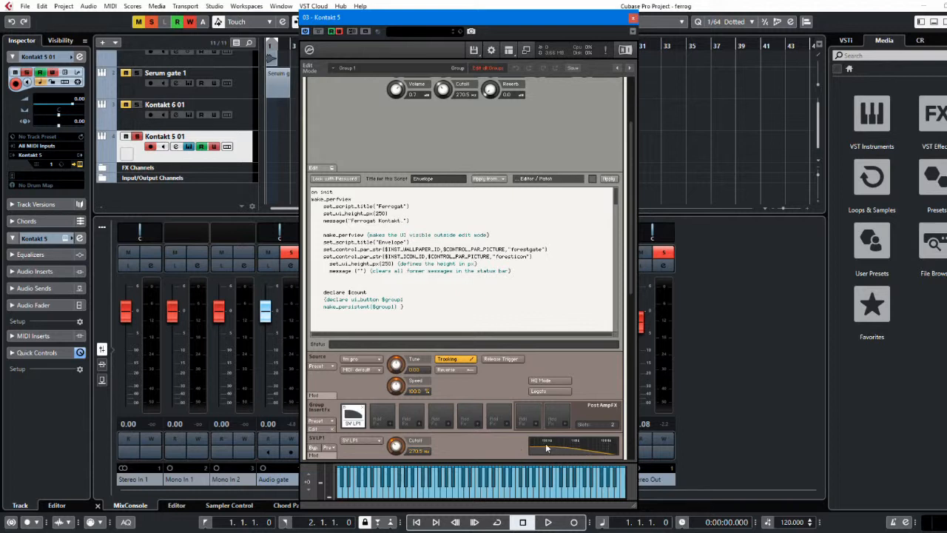
pyautogui.moveTo(442, 90); pyautogui.dragTo(437, 4)
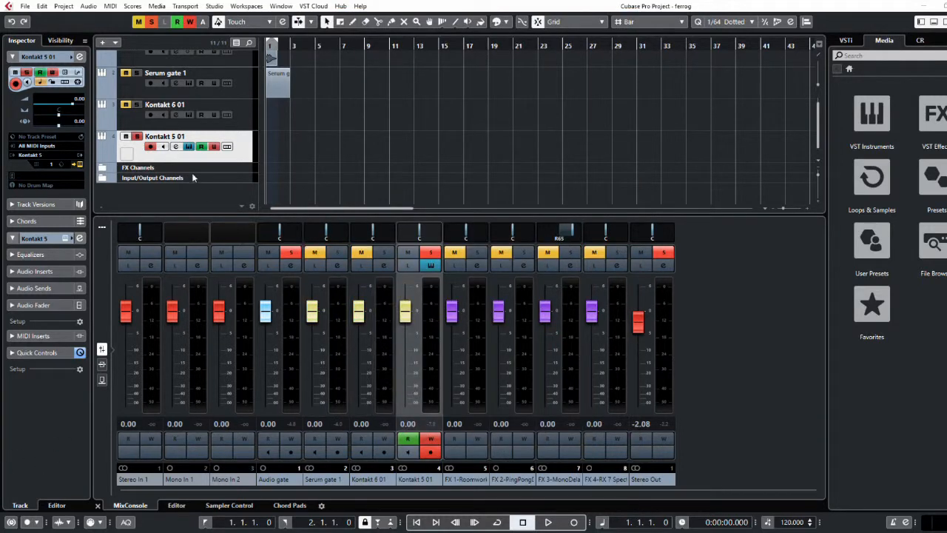
# Reopen the Kontakt 5 window, leave Ferrogat's edit mode, and expand the instrument to show its performance interface
pyautogui.click(188, 147)
pyautogui.click(189, 148)
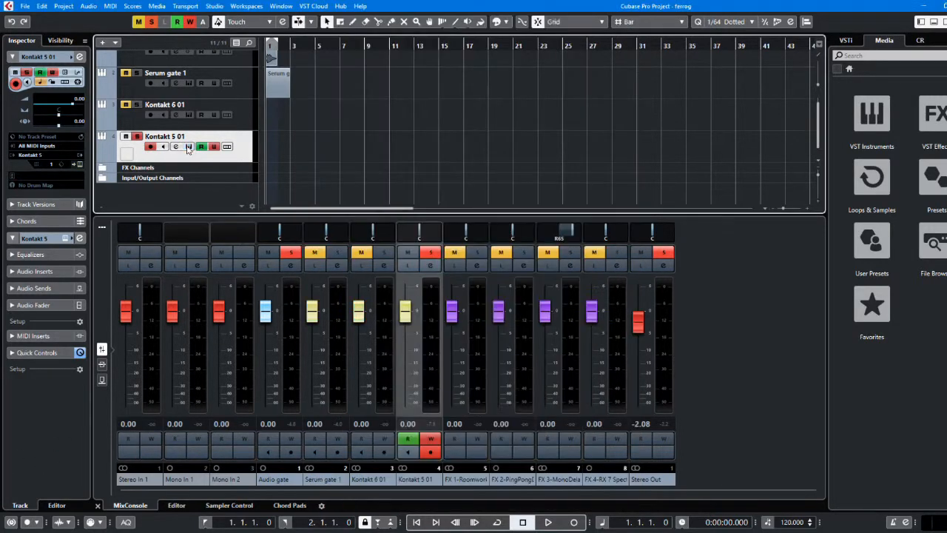
pyautogui.click(188, 148)
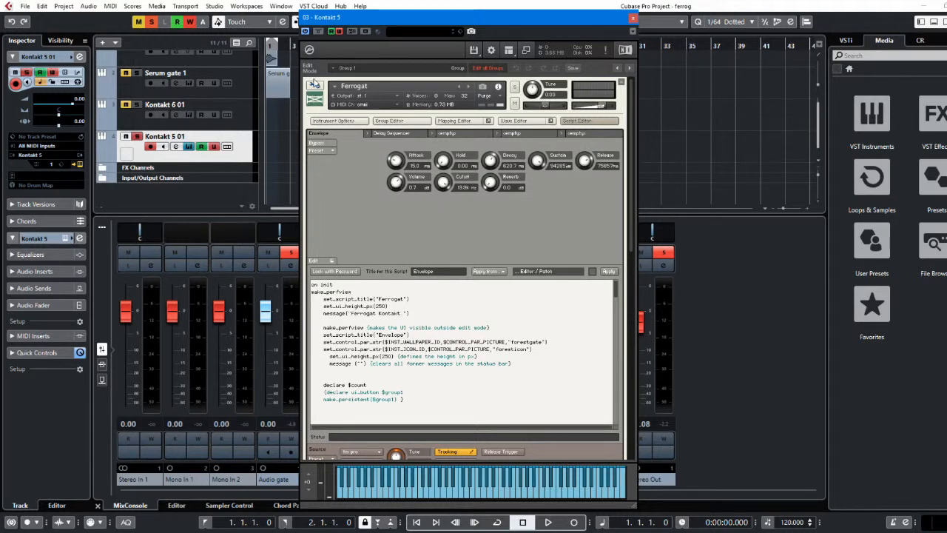
pyautogui.click(315, 88)
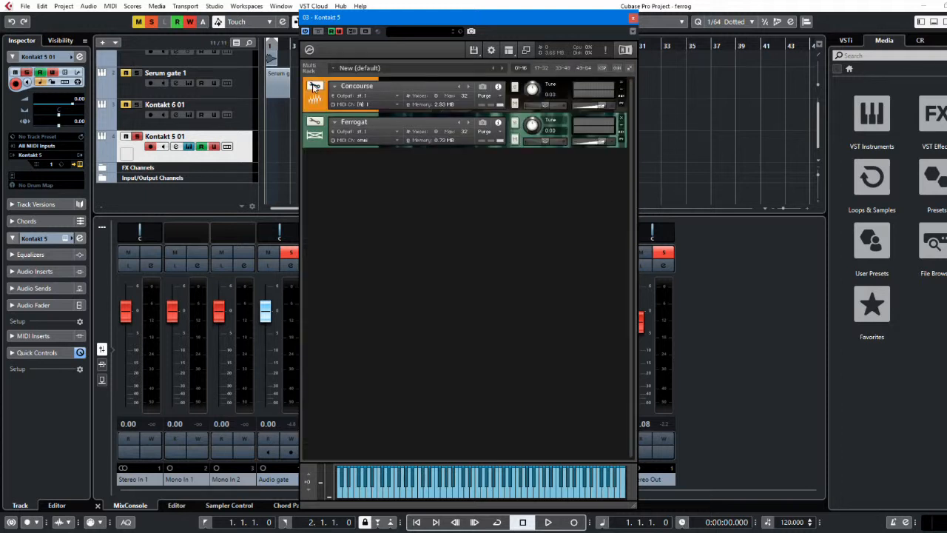
pyautogui.click(315, 139)
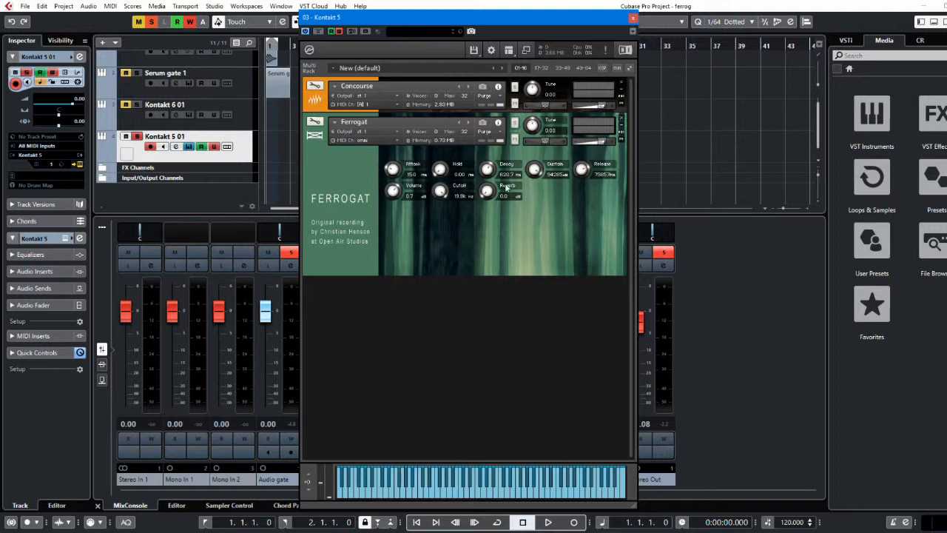
# Audition Ferrogat while sweeping Cutoff down to 26.0 Hz and back up, then Reverb up to 100.0 and back to 0.0
pyautogui.moveTo(442, 193); pyautogui.dragTo(456, 236)
pyautogui.click(518, 493)
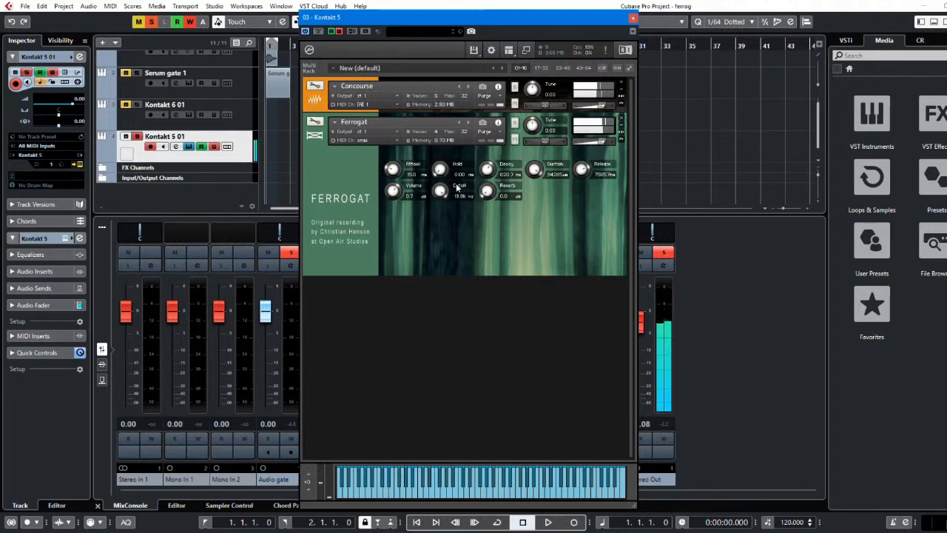
pyautogui.moveTo(440, 194); pyautogui.dragTo(457, 262)
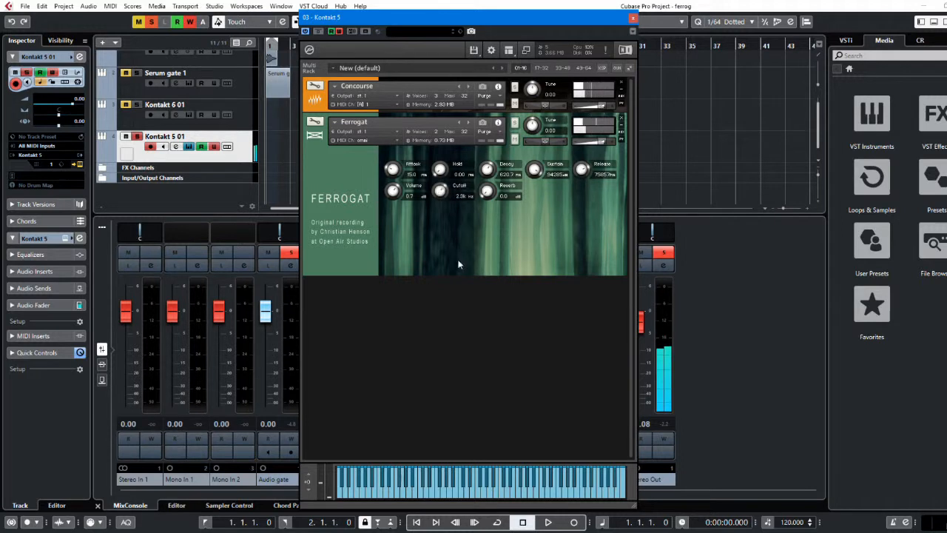
pyautogui.click(535, 494)
pyautogui.moveTo(442, 193); pyautogui.dragTo(447, 70)
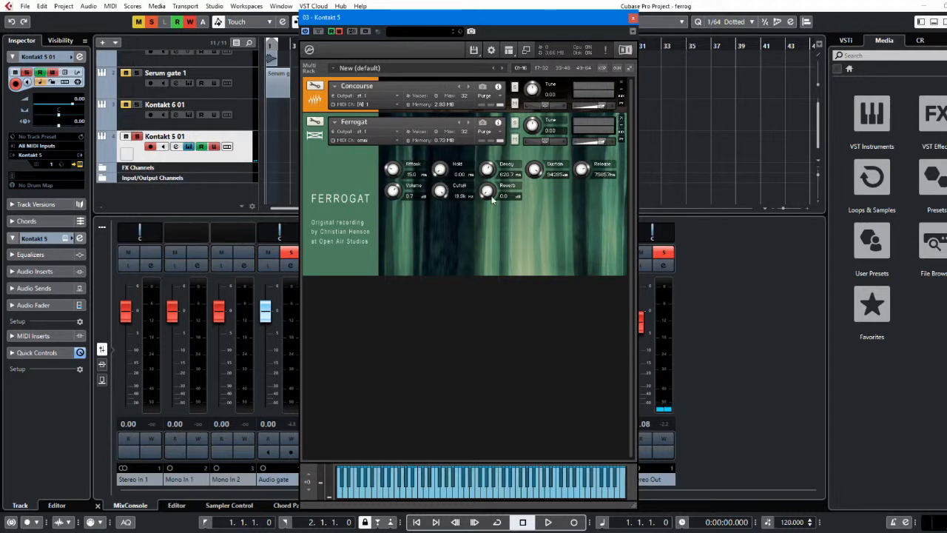
pyautogui.moveTo(491, 196); pyautogui.dragTo(510, 21)
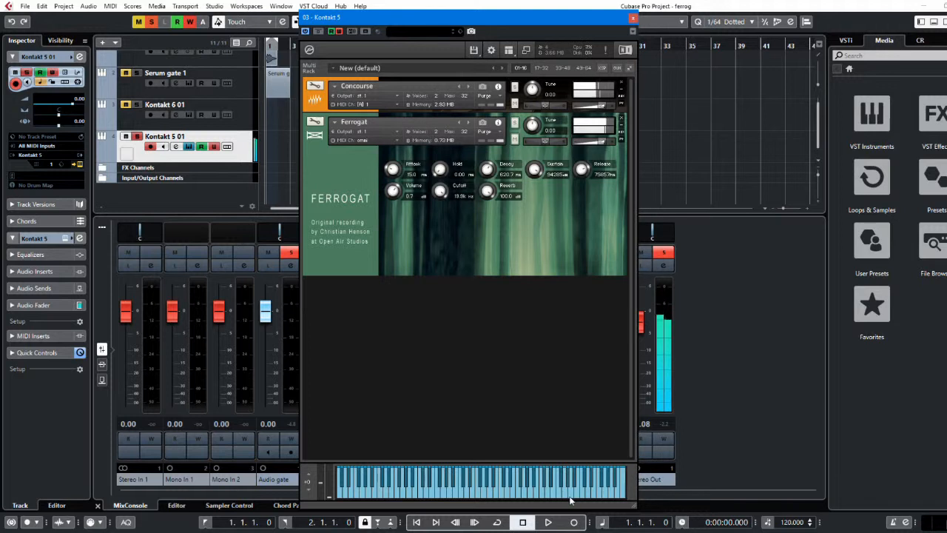
pyautogui.moveTo(486, 190); pyautogui.dragTo(494, 323)
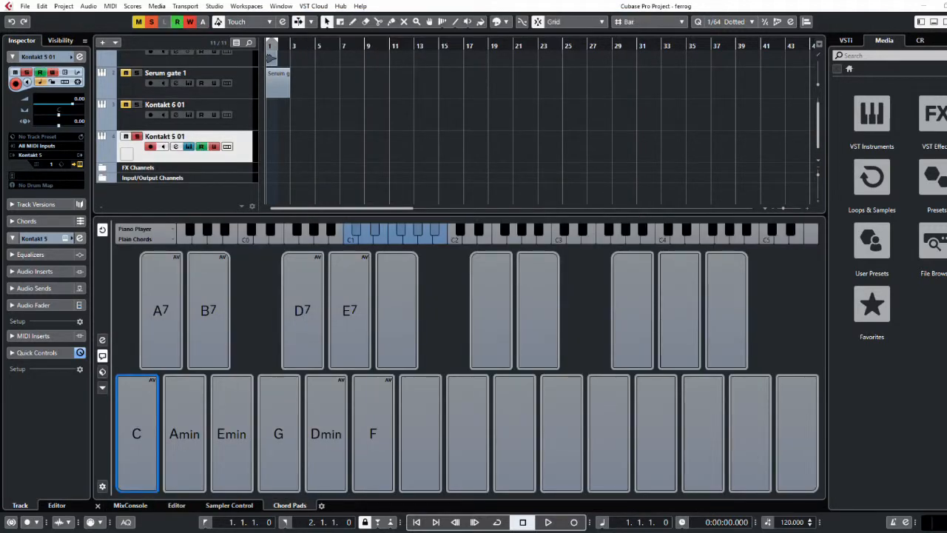
# Reopen the Kontakt 5 instrument window of the Kontakt 5 01 track
pyautogui.click(189, 147)
pyautogui.click(189, 147)
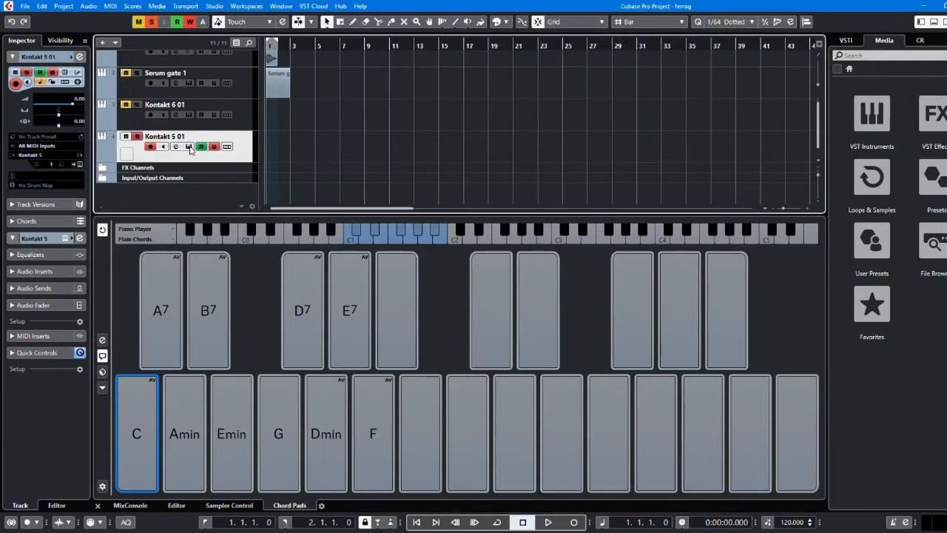
pyautogui.click(189, 147)
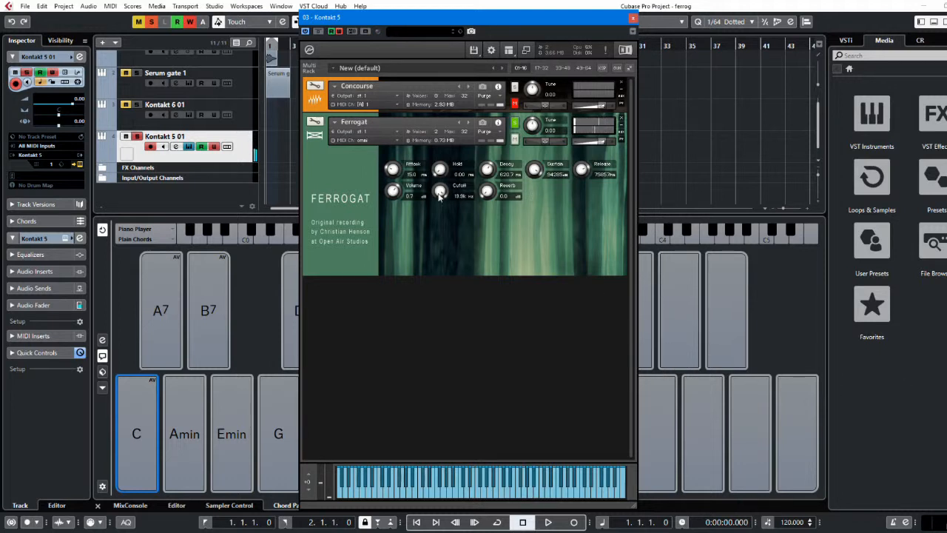
# Sweep Ferrogat's Cutoff down to 234.6 Hz and back up, and raise Reverb to 100.0 before closing the instrument window
pyautogui.moveTo(446, 192); pyautogui.dragTo(463, 264)
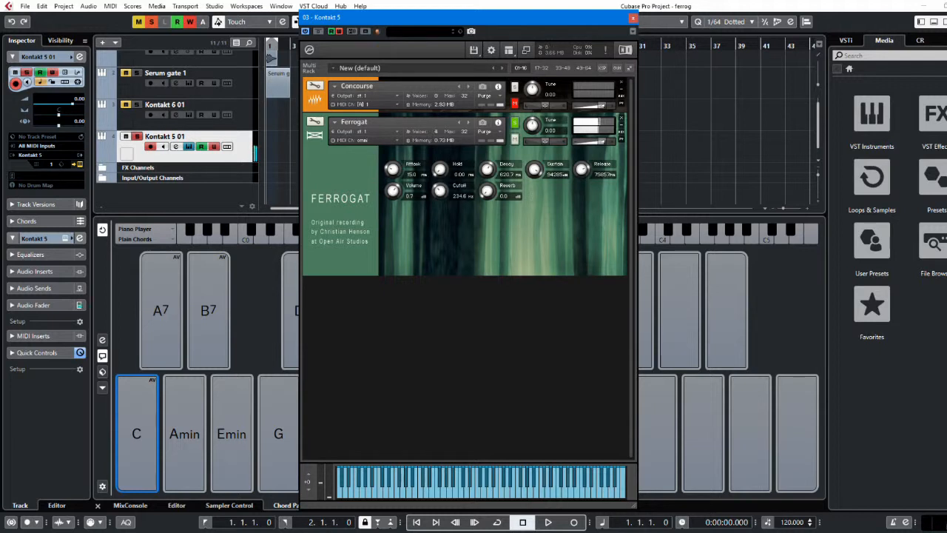
pyautogui.moveTo(439, 190); pyautogui.dragTo(473, 108)
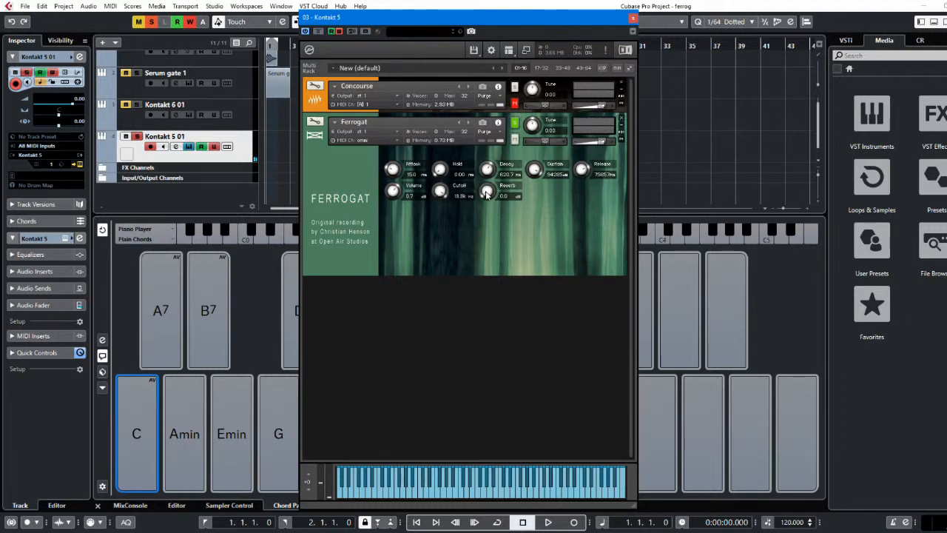
pyautogui.moveTo(485, 192); pyautogui.dragTo(507, 79)
pyautogui.click(632, 18)
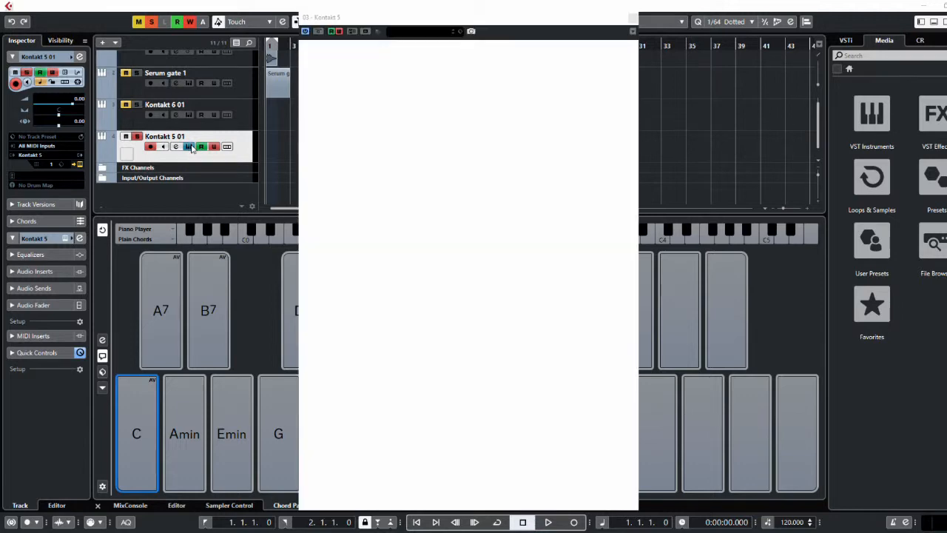
# Reopen the Kontakt 5 window, collapse Ferrogat, and expand and solo the Concourse instrument
pyautogui.click(191, 148)
pyautogui.click(191, 148)
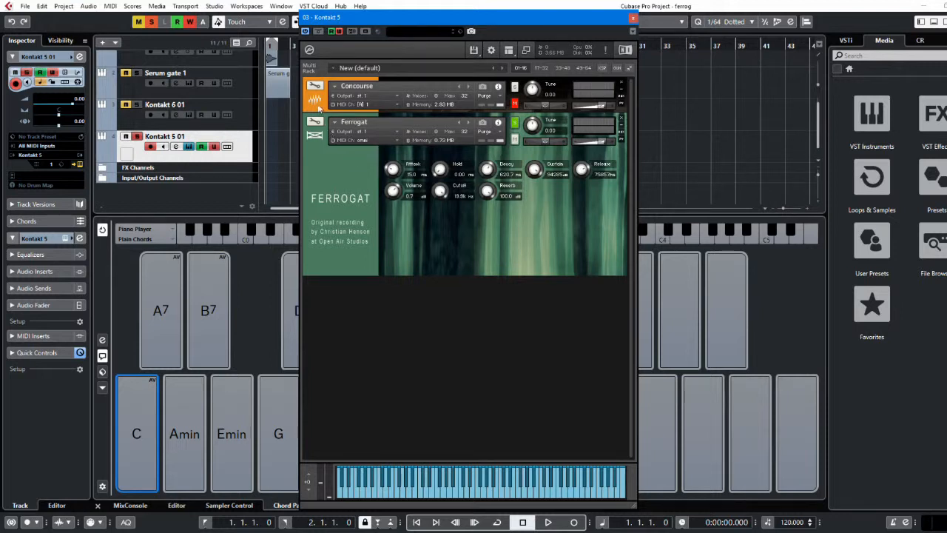
pyautogui.click(318, 135)
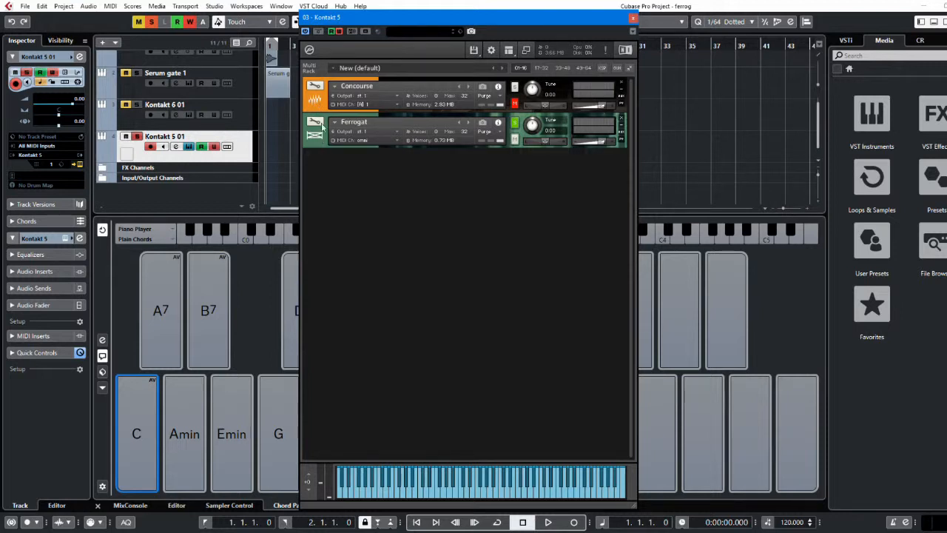
pyautogui.click(316, 99)
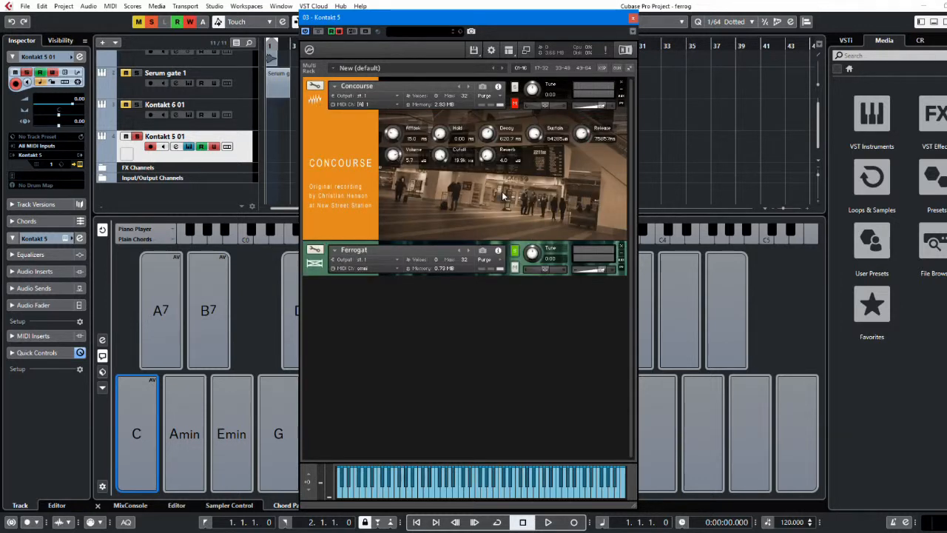
pyautogui.click(515, 88)
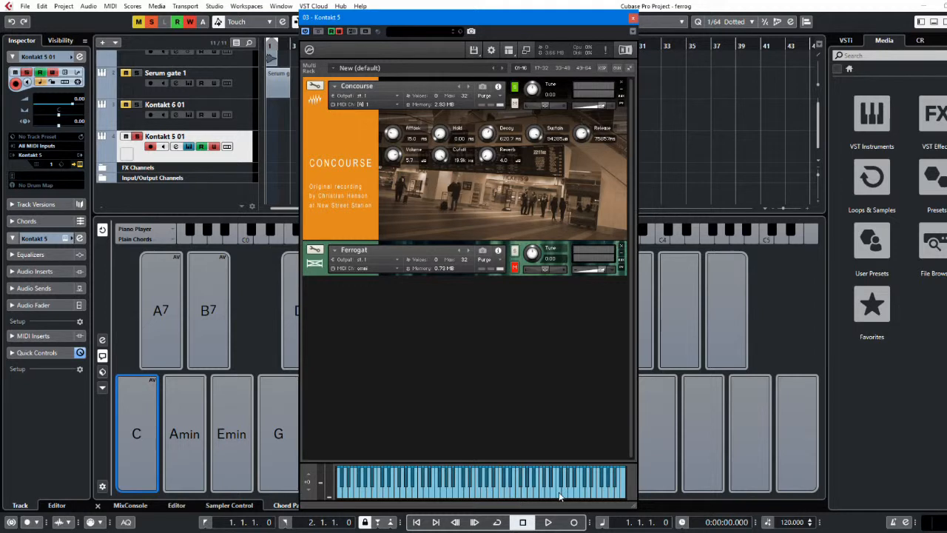
# Audition the soloed Concourse instrument with several notes on Kontakt's virtual keyboard
pyautogui.click(560, 494)
pyautogui.click(555, 494)
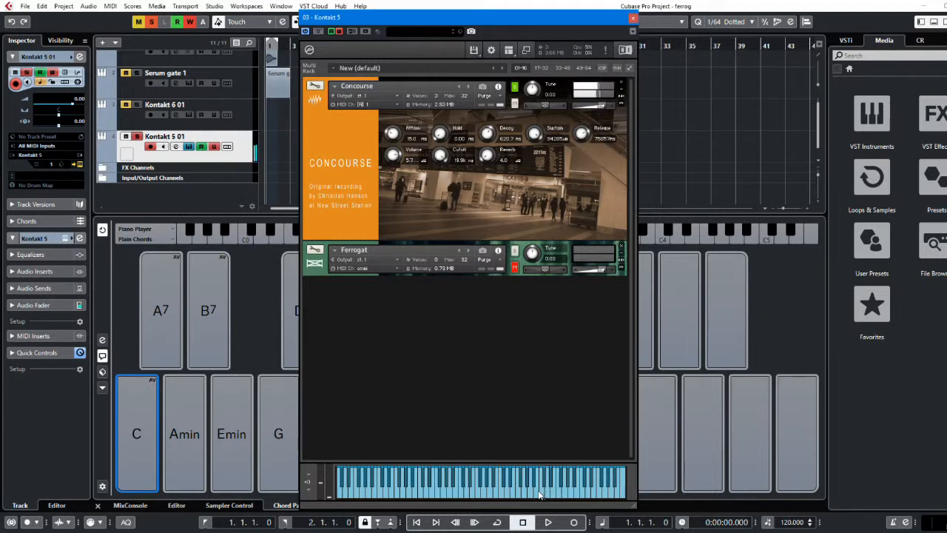
pyautogui.click(540, 494)
pyautogui.click(523, 491)
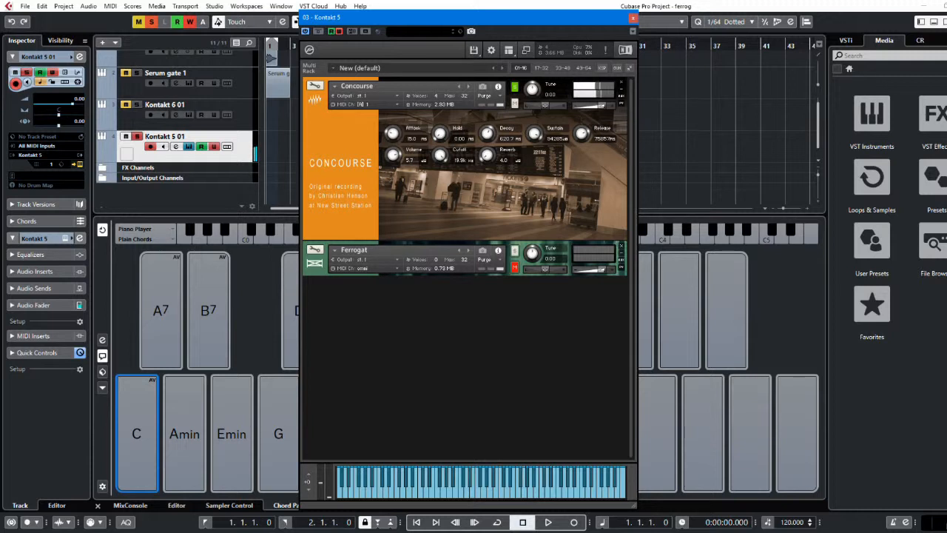